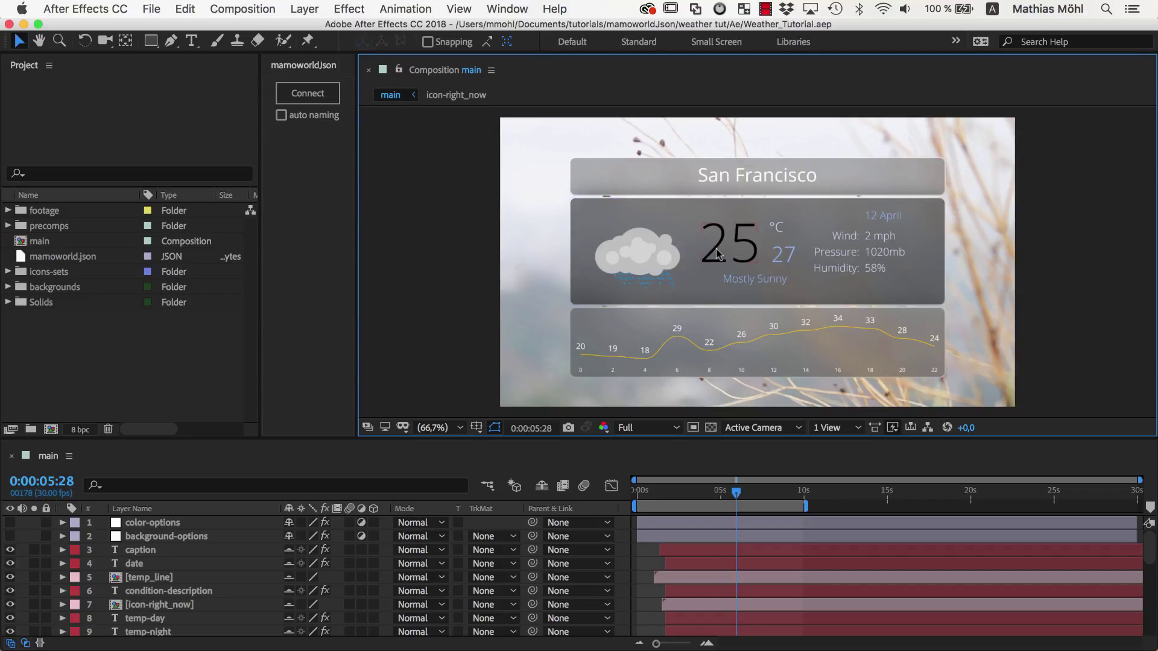
Select the icon-right_now layer in the weather main composition.
click(642, 254)
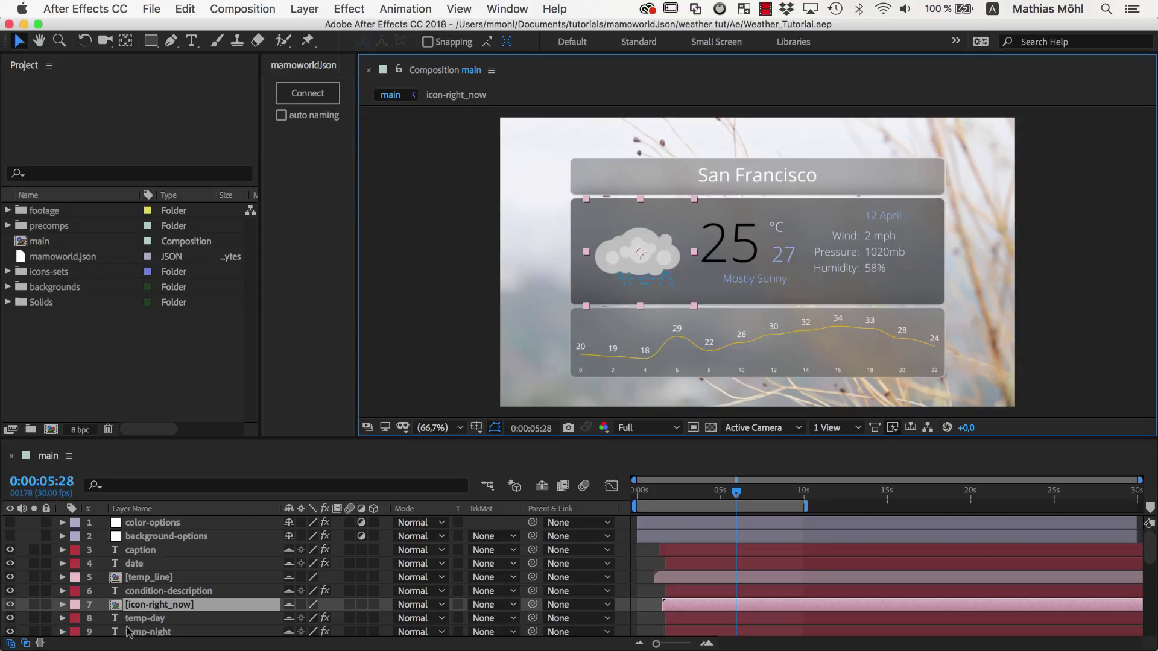
Open the icon-right_now precomp and make the rain and sun layers visible.
double_click(152, 607)
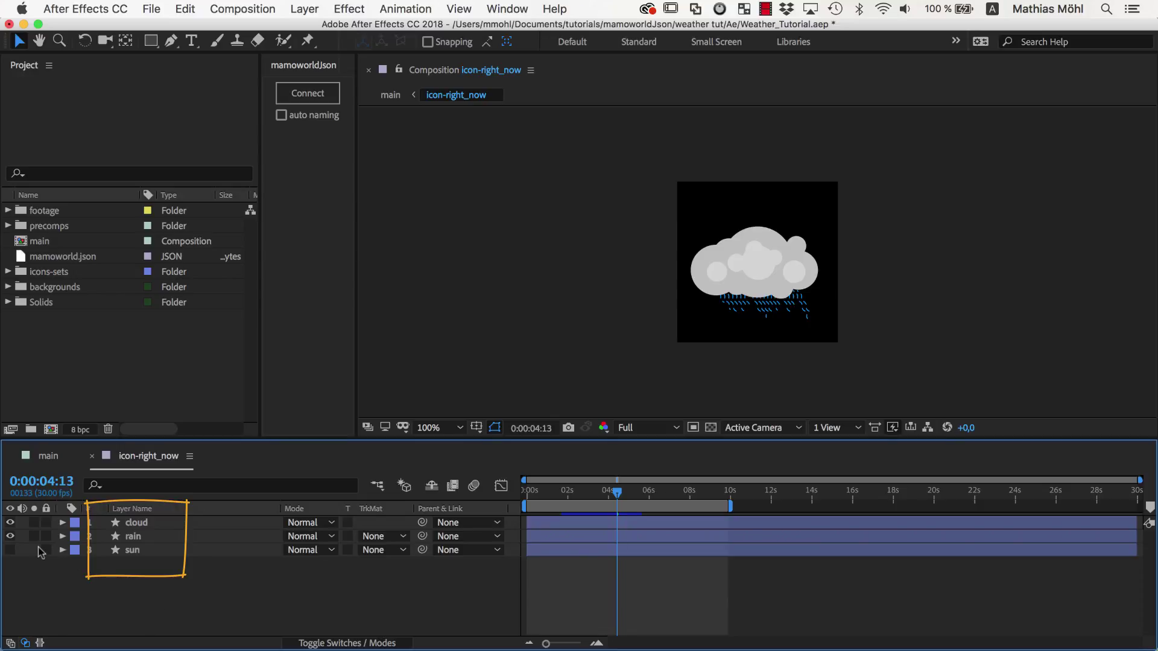
click(20, 536)
click(10, 537)
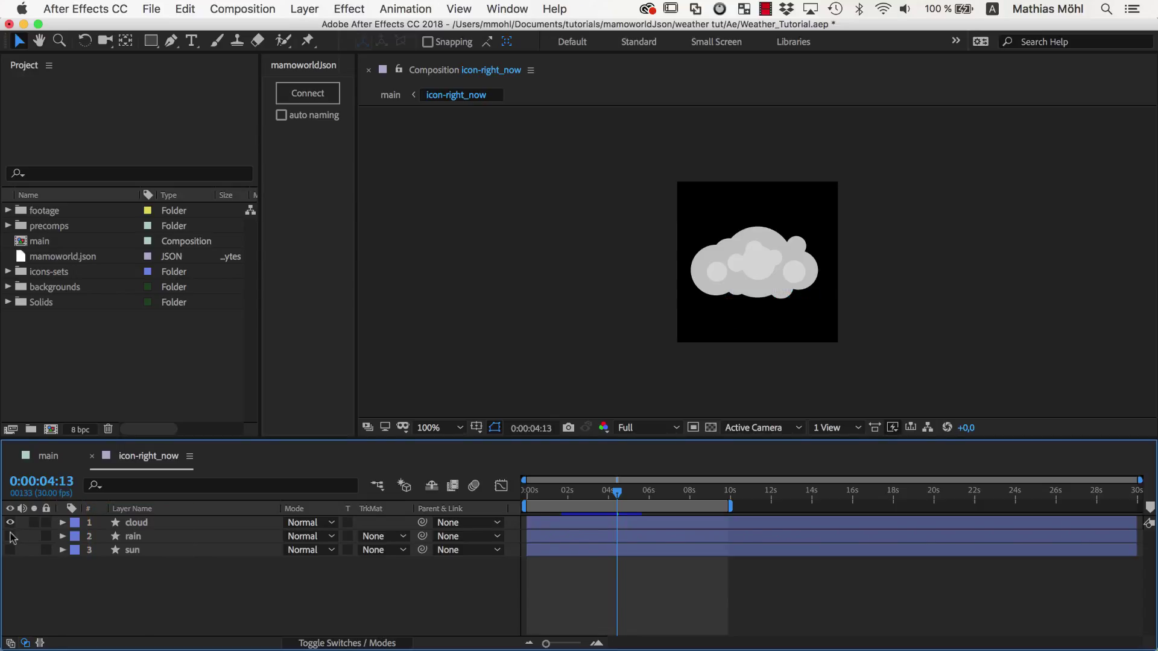
click(10, 550)
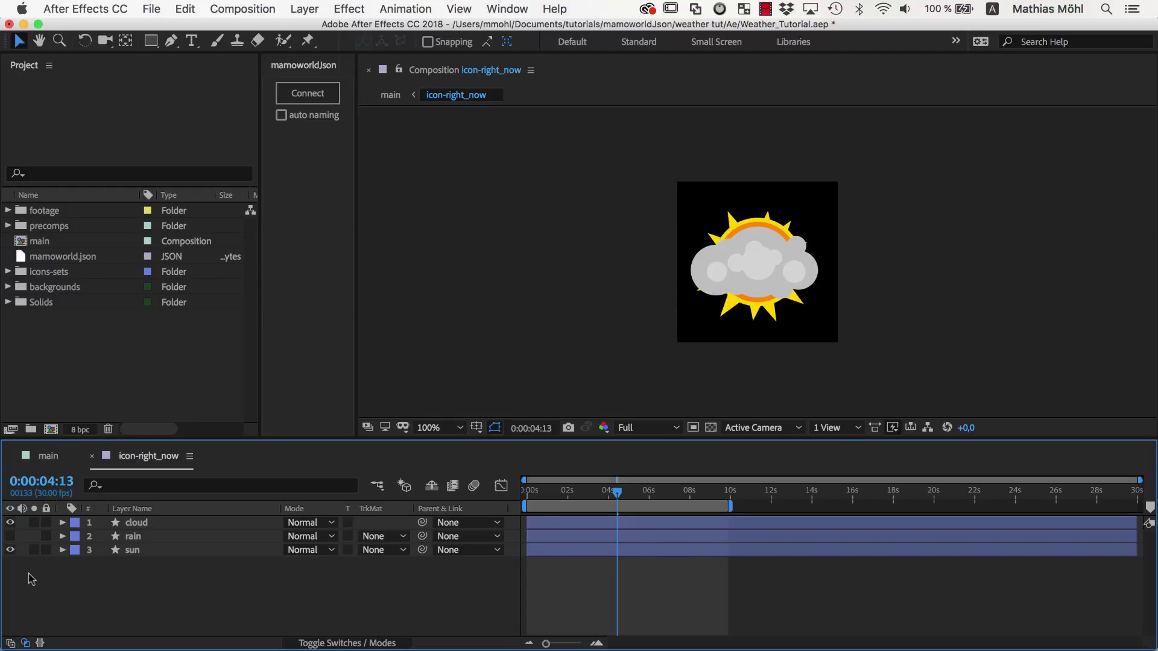
click(11, 536)
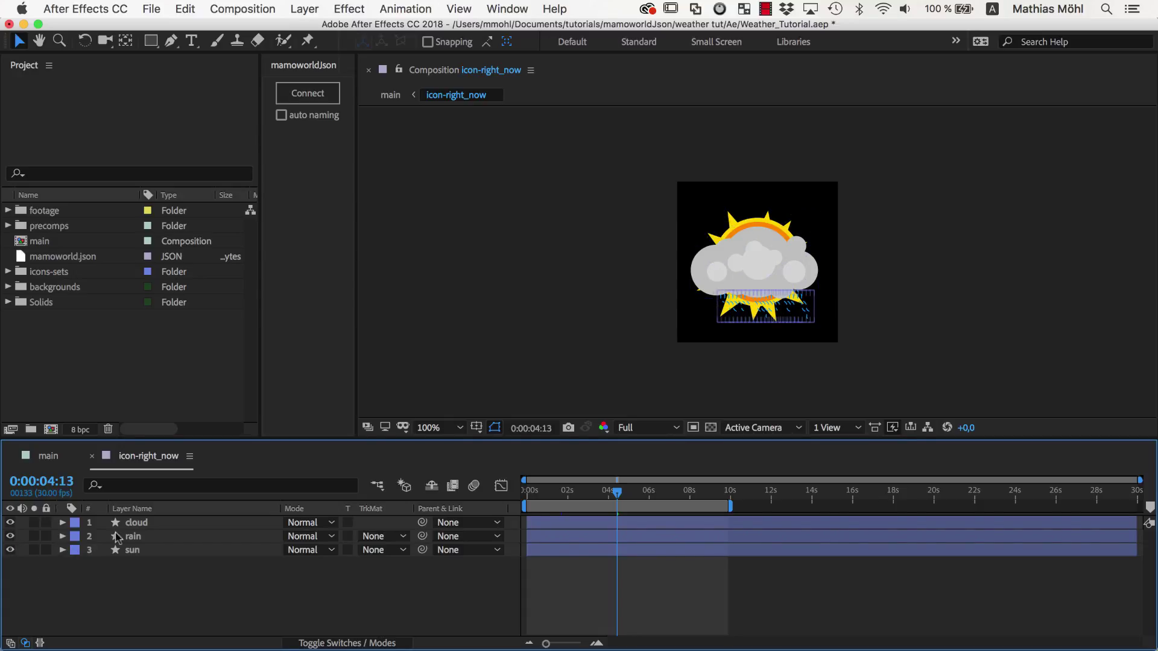
Show the Opacity property for the cloud, rain and sun layers together.
click(136, 525)
shift+click(134, 551)
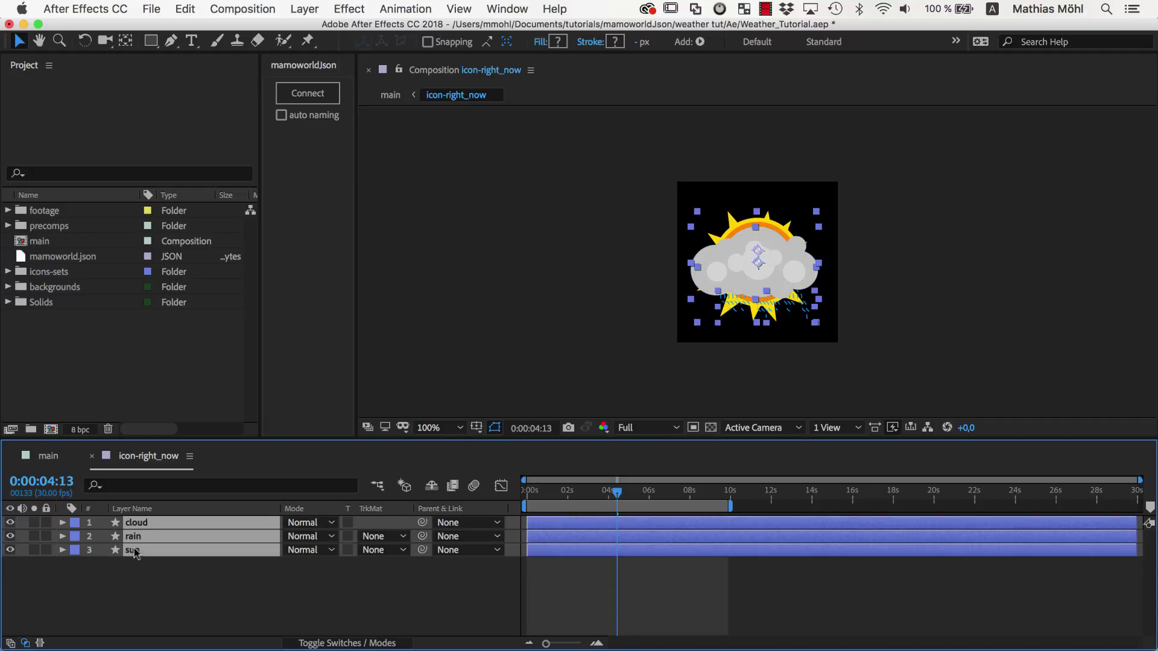
key(t)
Link the cloud layer's Opacity to icon.cloud through mamoworldJson.
click(163, 611)
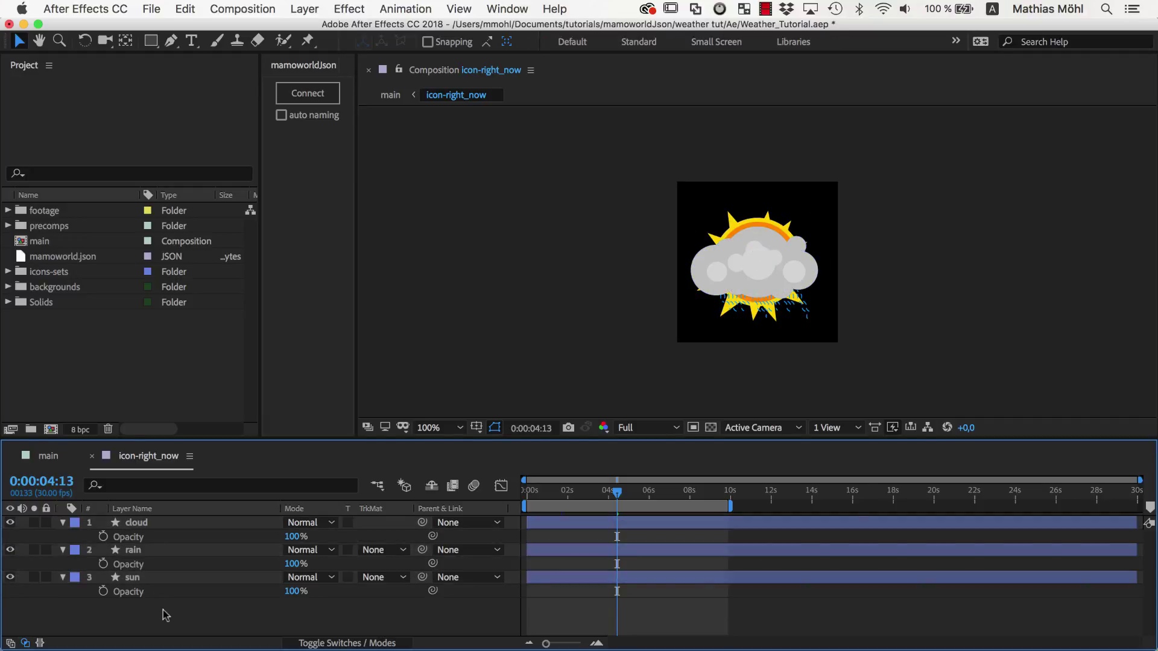
click(134, 538)
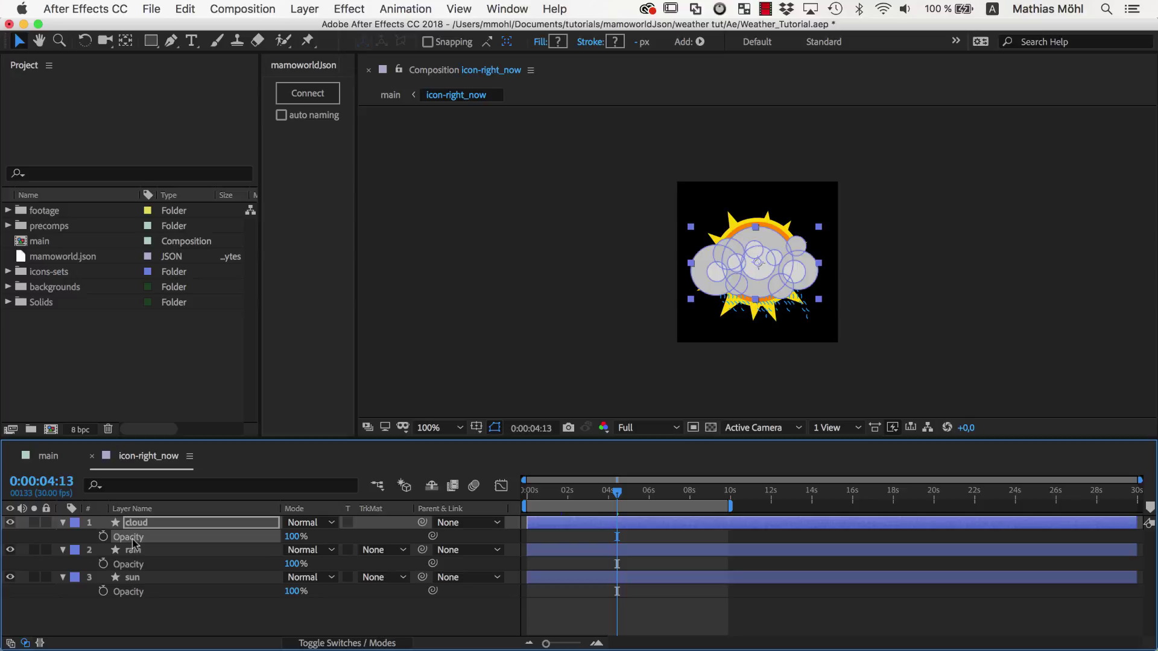
click(298, 96)
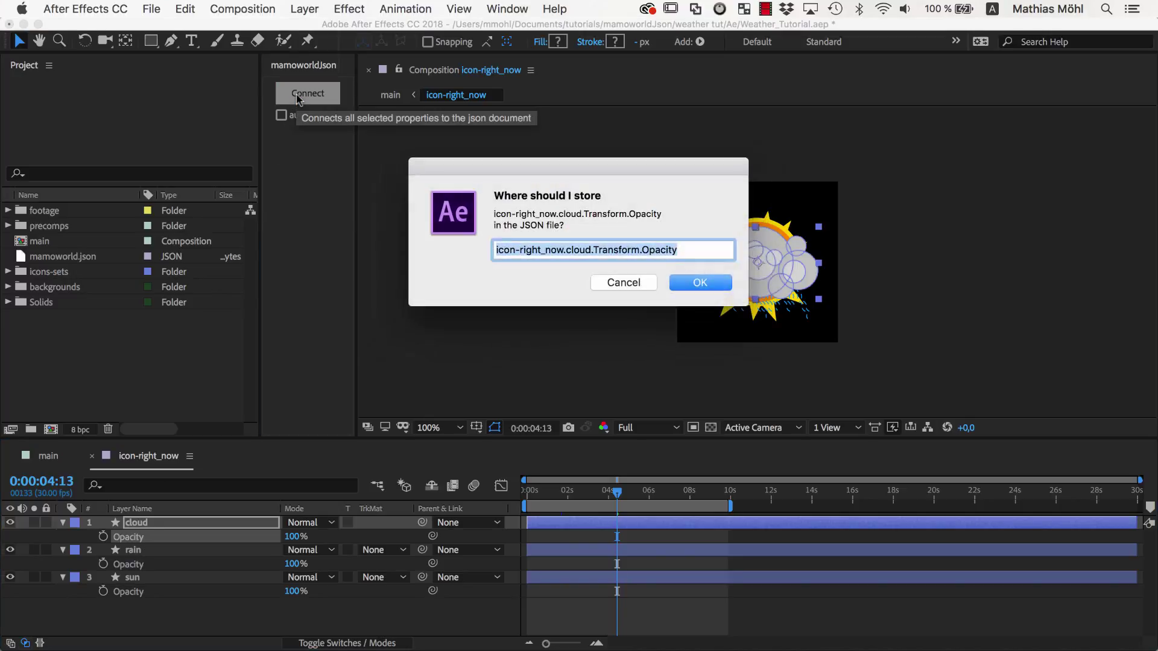
text(icon.)
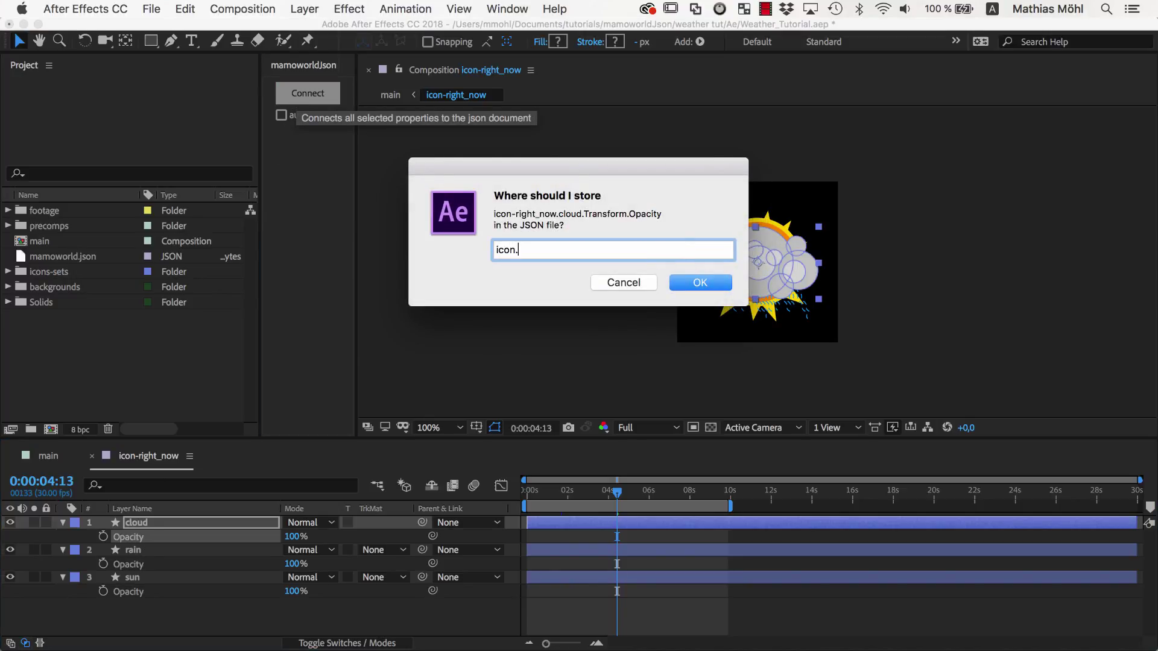
text(cloud)
click(689, 288)
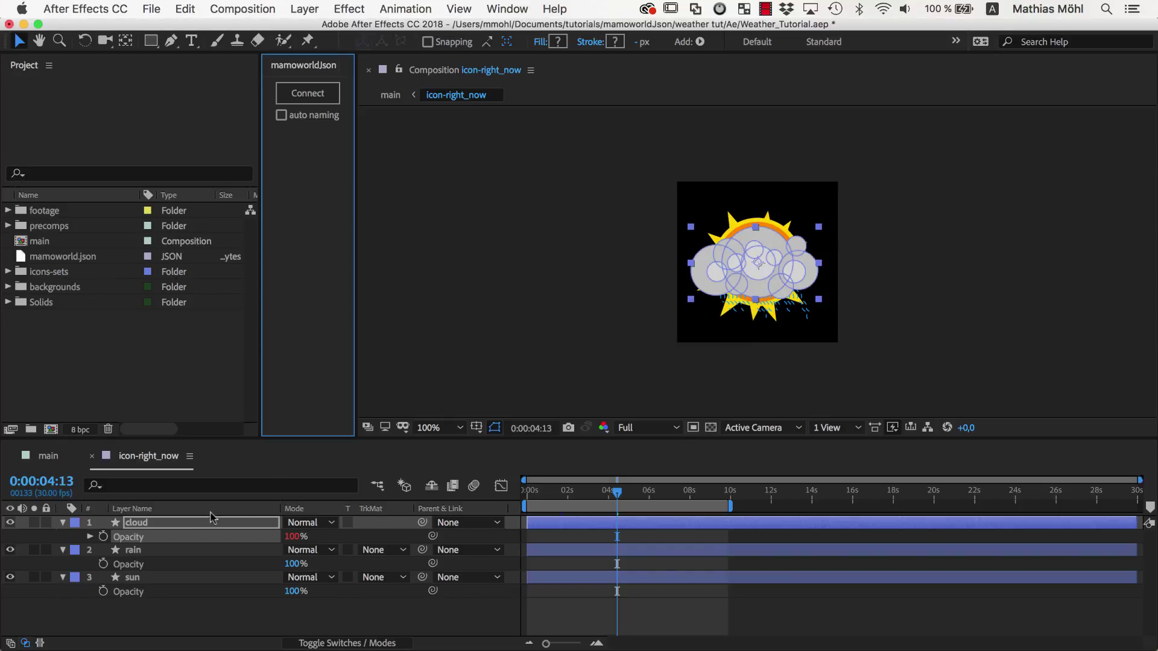
Link the rain layer's Opacity to icon.rain.
click(143, 563)
click(306, 94)
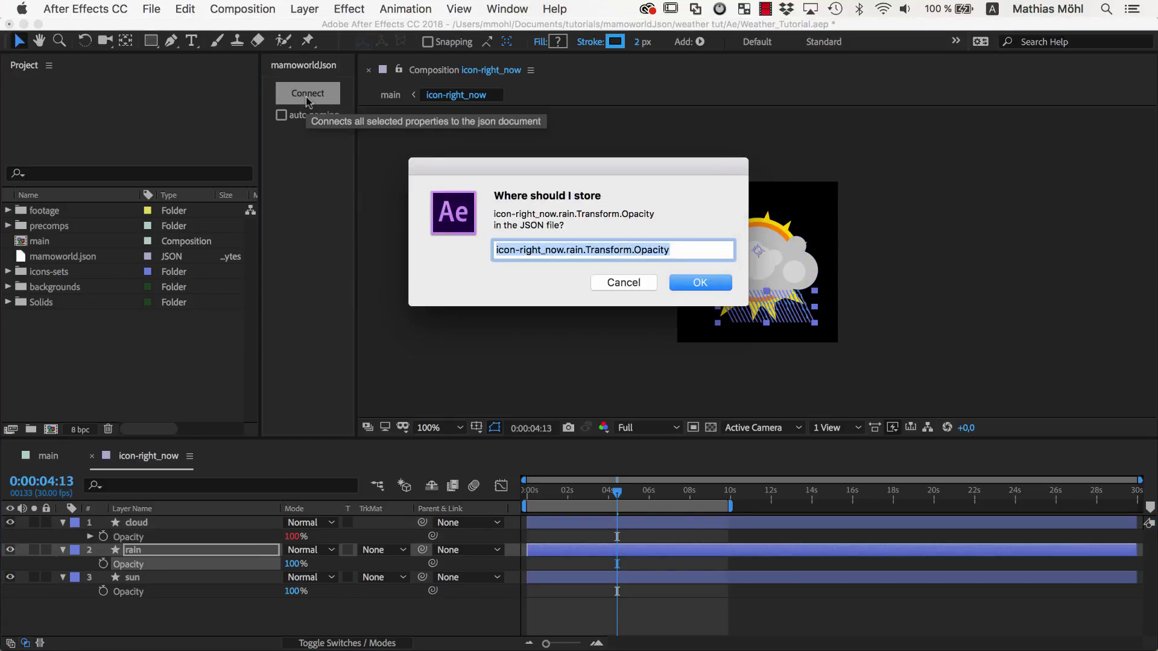
text(icon.rain)
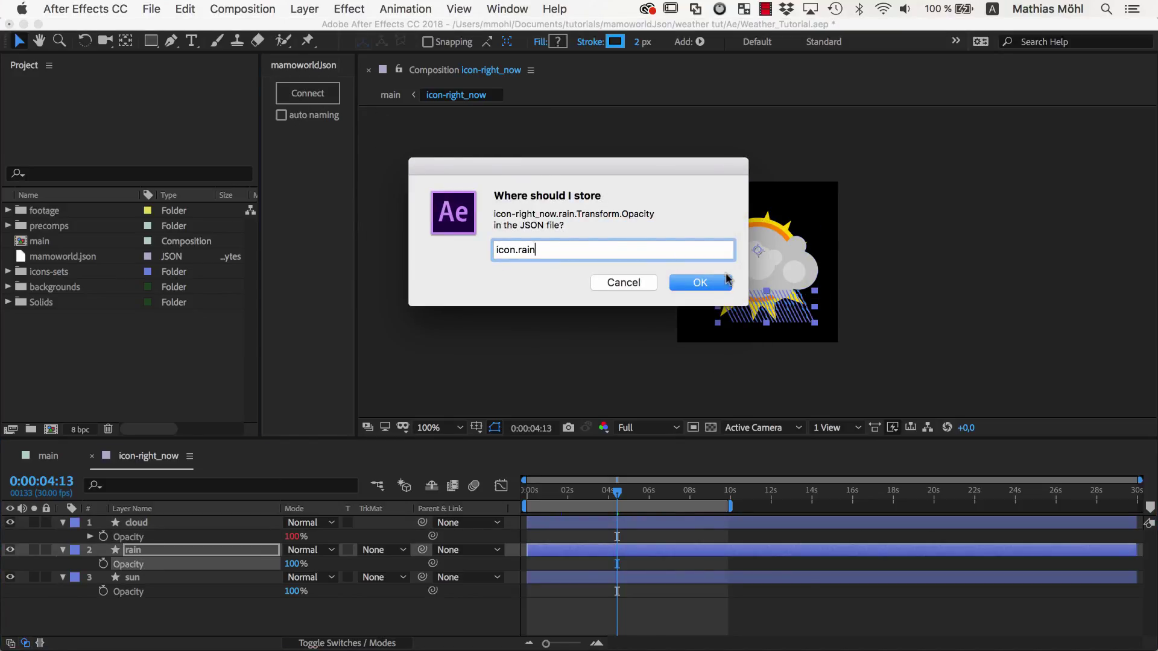
click(701, 283)
Link the sun layer's Opacity to icon.sun.
click(138, 591)
click(307, 94)
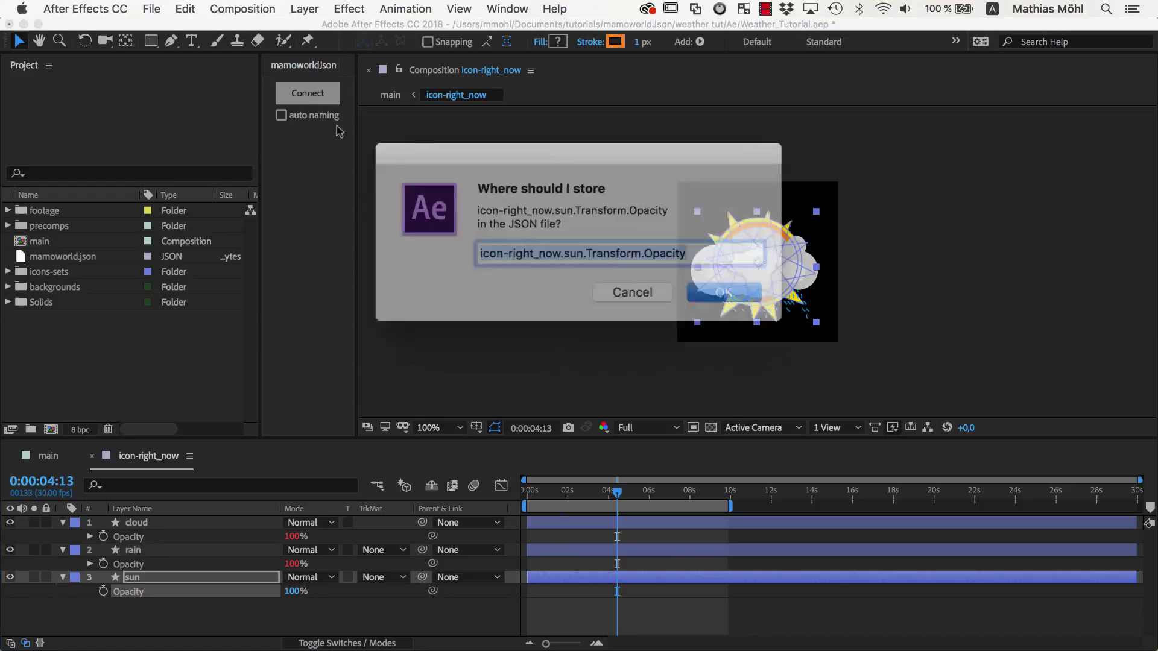
text(icon.sun)
click(674, 286)
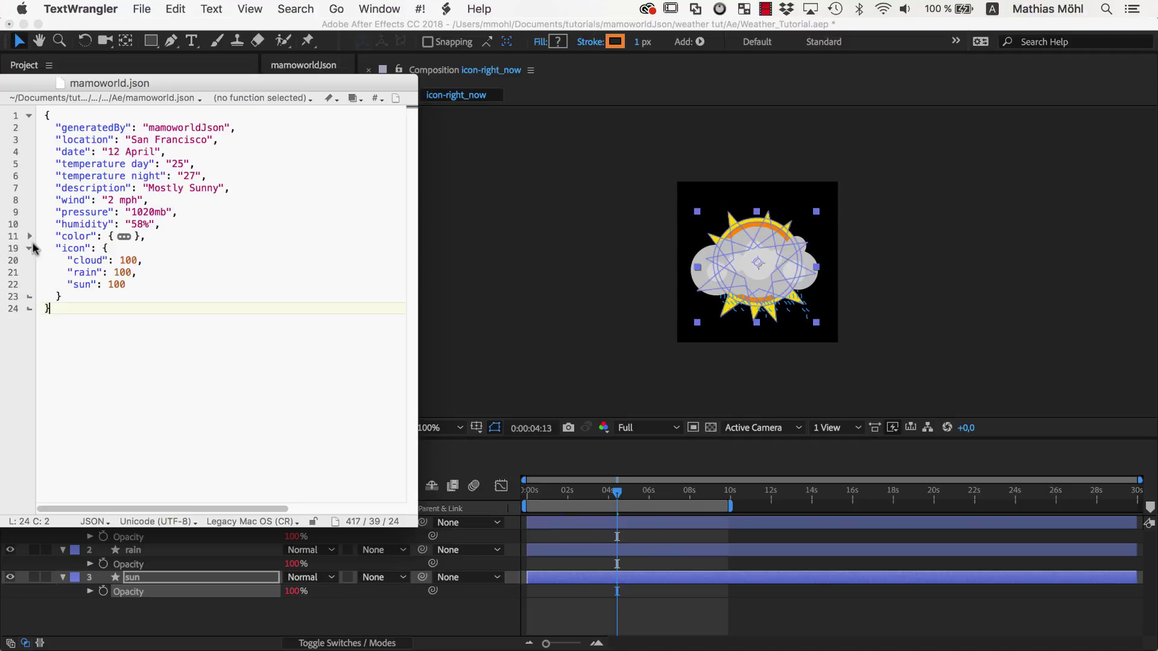
Change icon.sun on line 22 of mamoworld.json from 100 to 0 and check the composition.
click(85, 261)
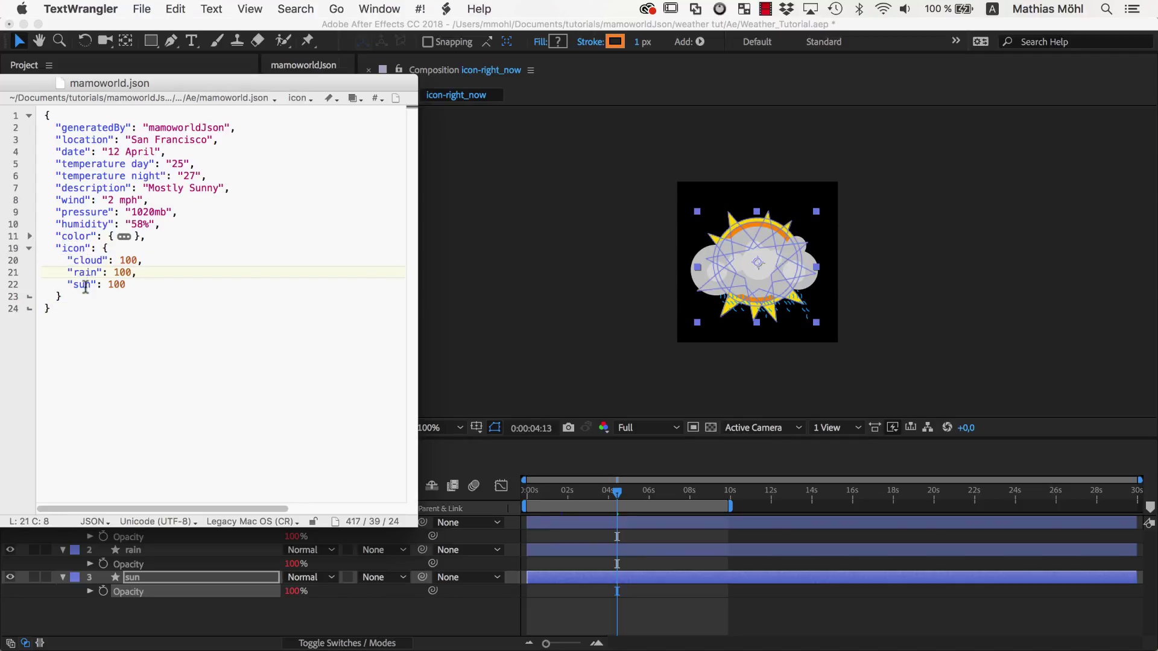
click(85, 285)
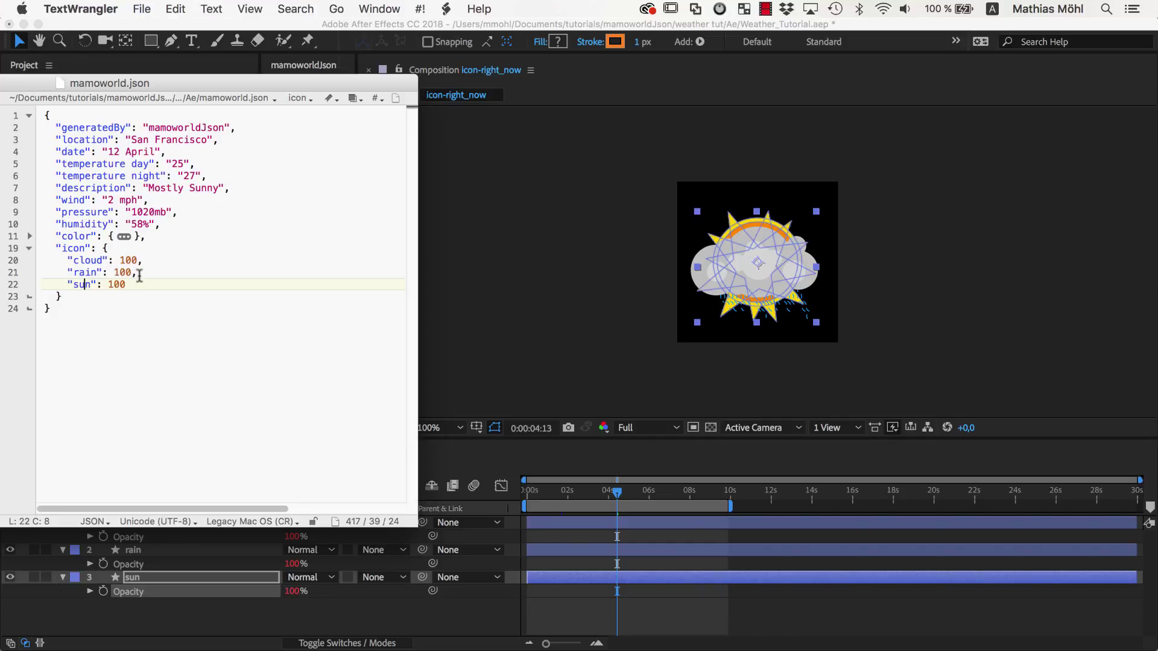
double_click(117, 286)
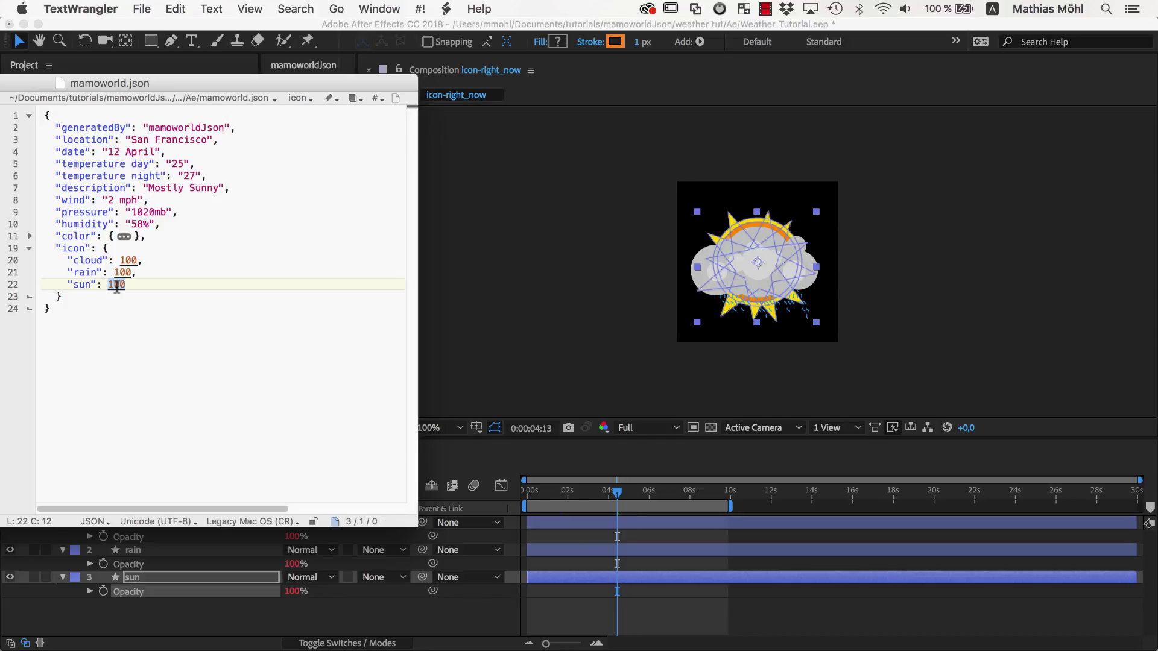
text(0)
click(547, 312)
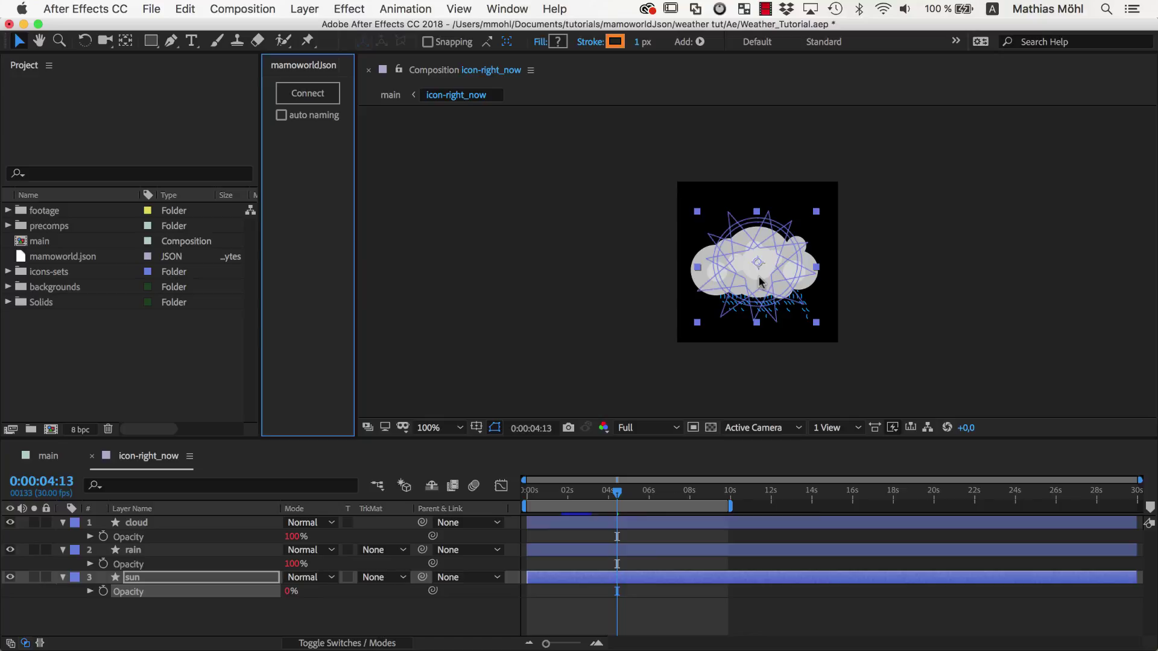
key(super+Tab)
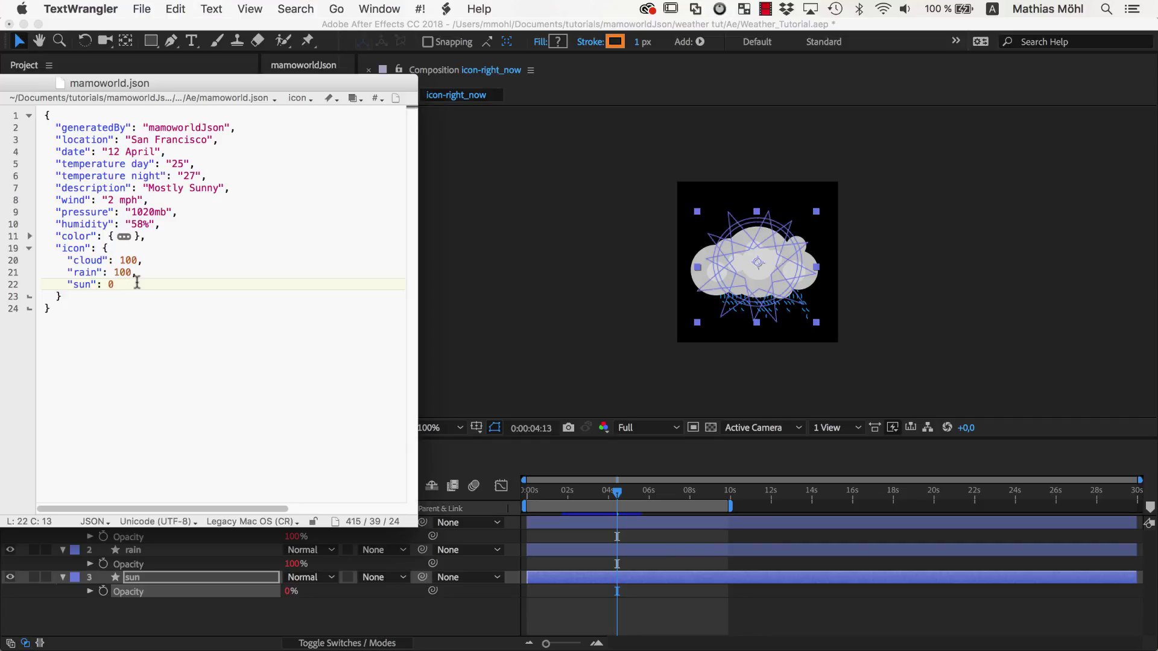
Replace the icon values with "show" for cloud and sun and "hide" for rain.
double_click(128, 259)
text("show")
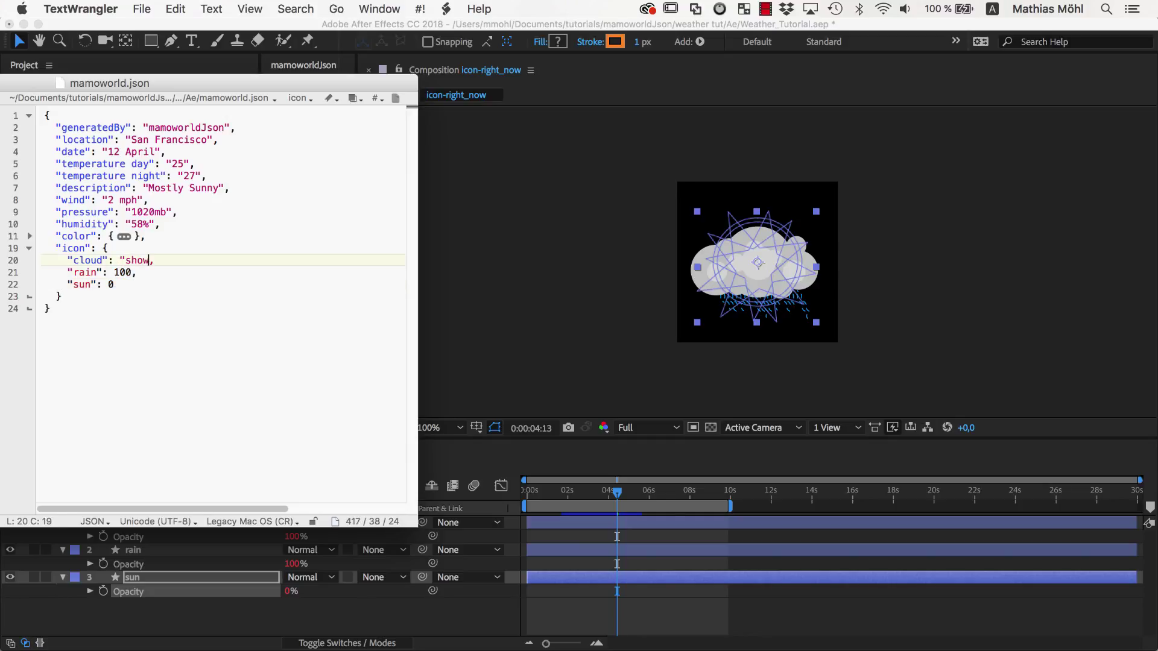
key(Down)
key(Down)
key(BackSpace)
text("show")
key(Up)
key(Left)
key(BackSpace)
key(BackSpace)
key(BackSpace)
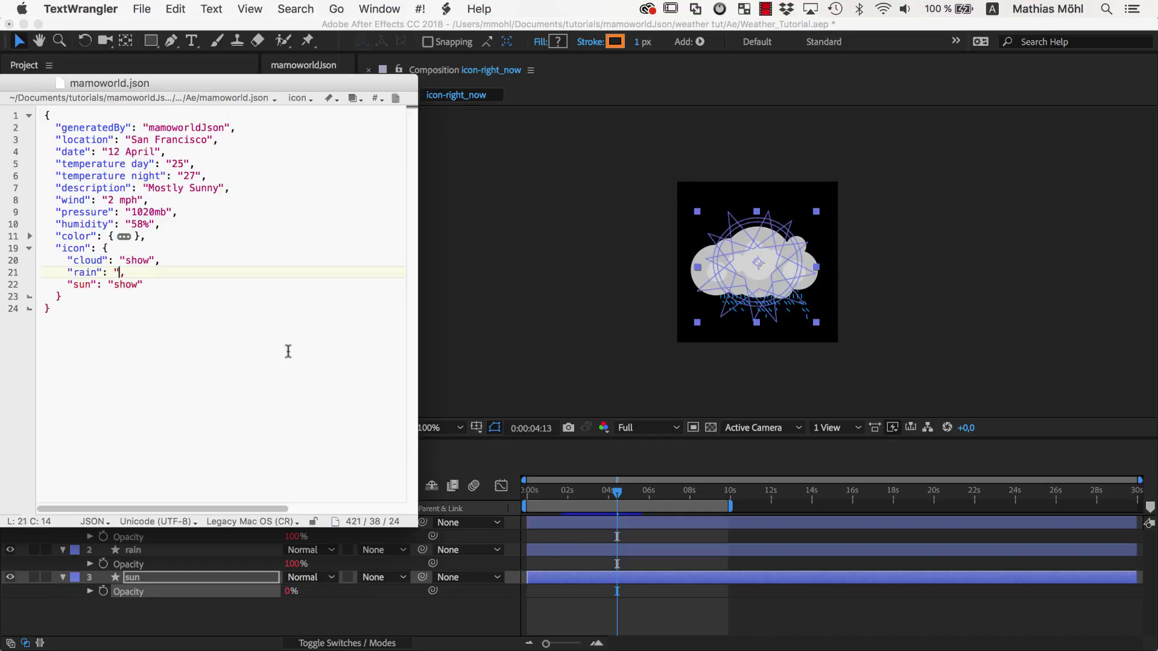
text("hide")
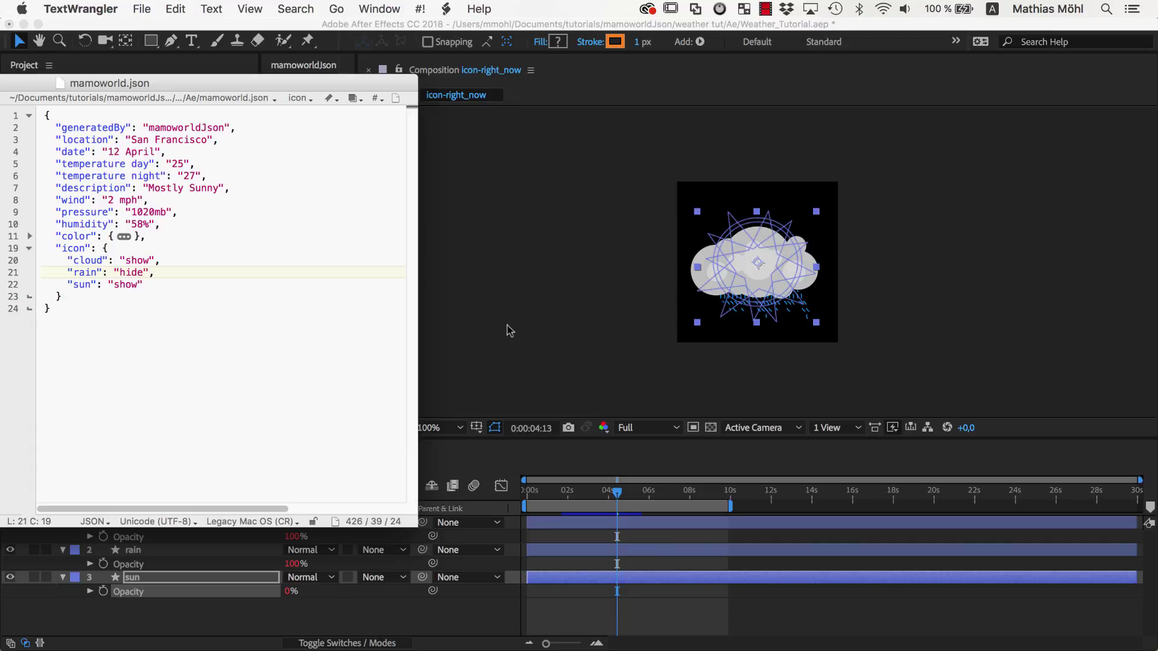
Save mamoworld.json and check that the rain disappears in After Effects.
key(super+s)
key(super+Tab)
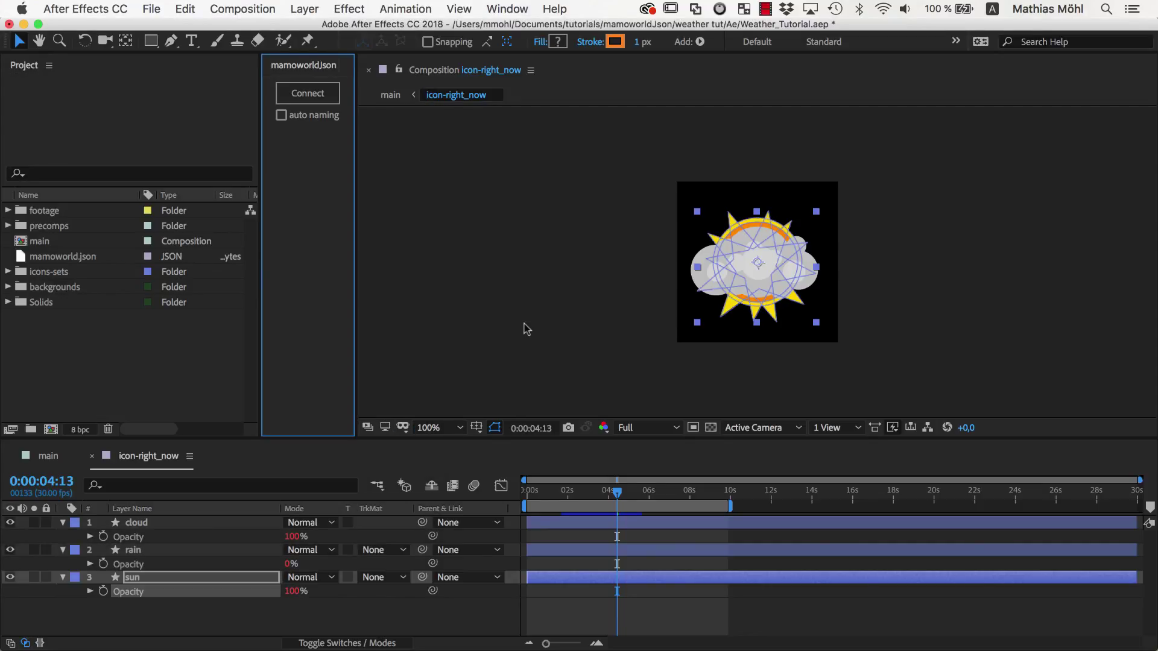
key(super+Tab)
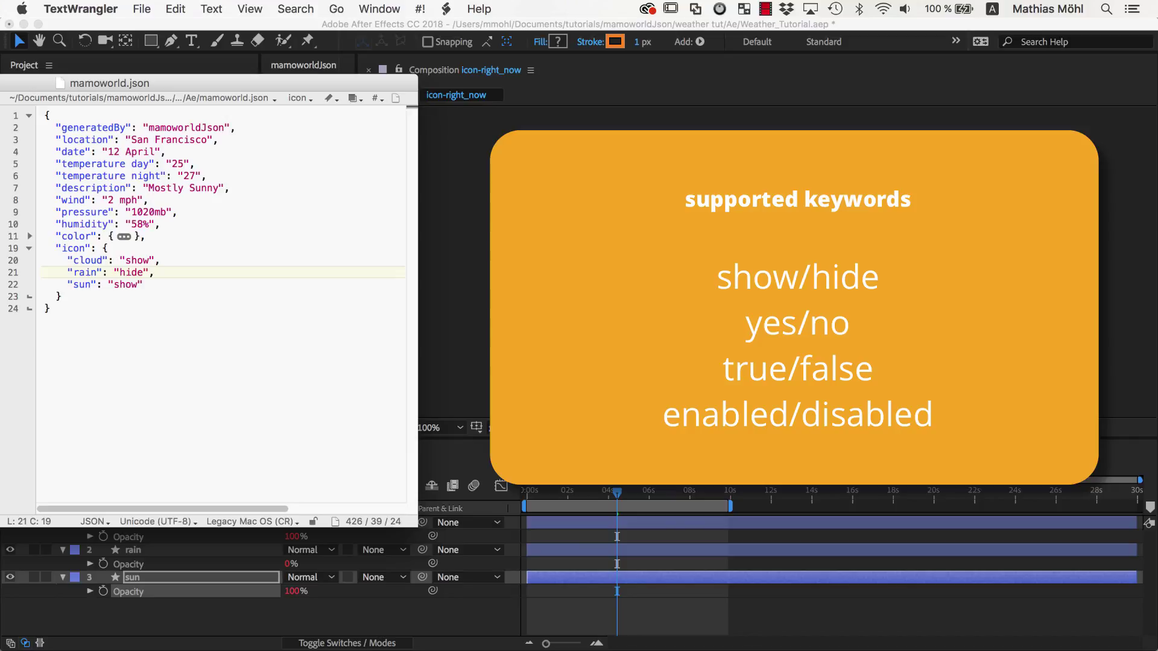
Set cloud and rain to "no" and sun to "yes", save, and check After Effects.
double_click(137, 260)
text(no)
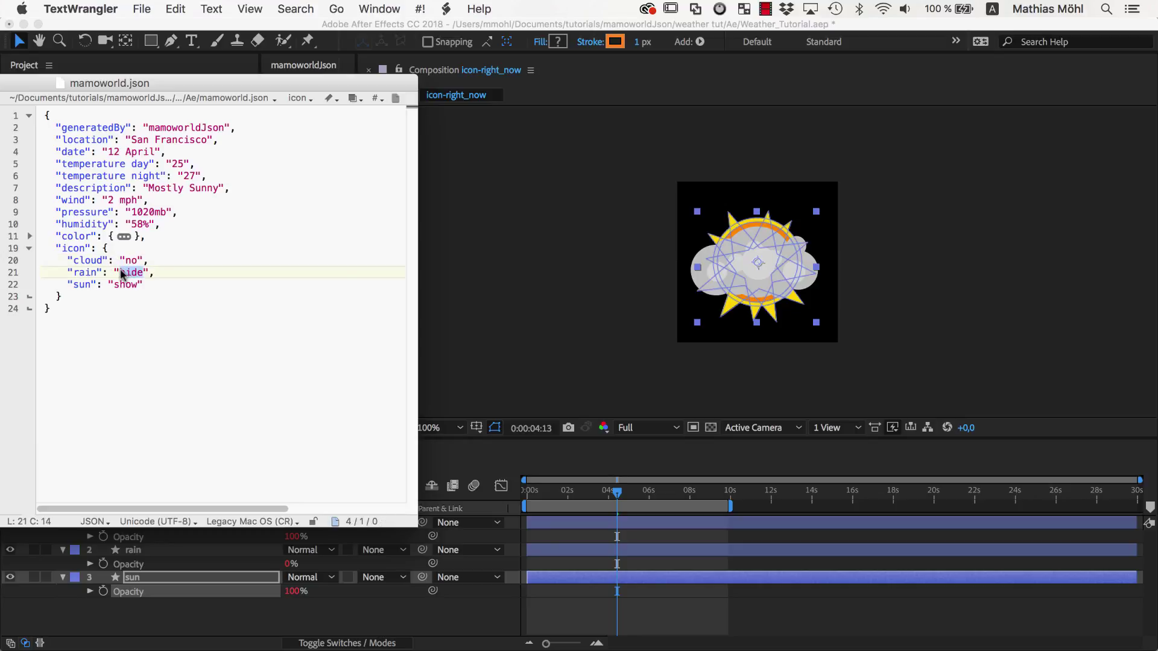
text(no)
key(super+s)
click(134, 310)
click(570, 290)
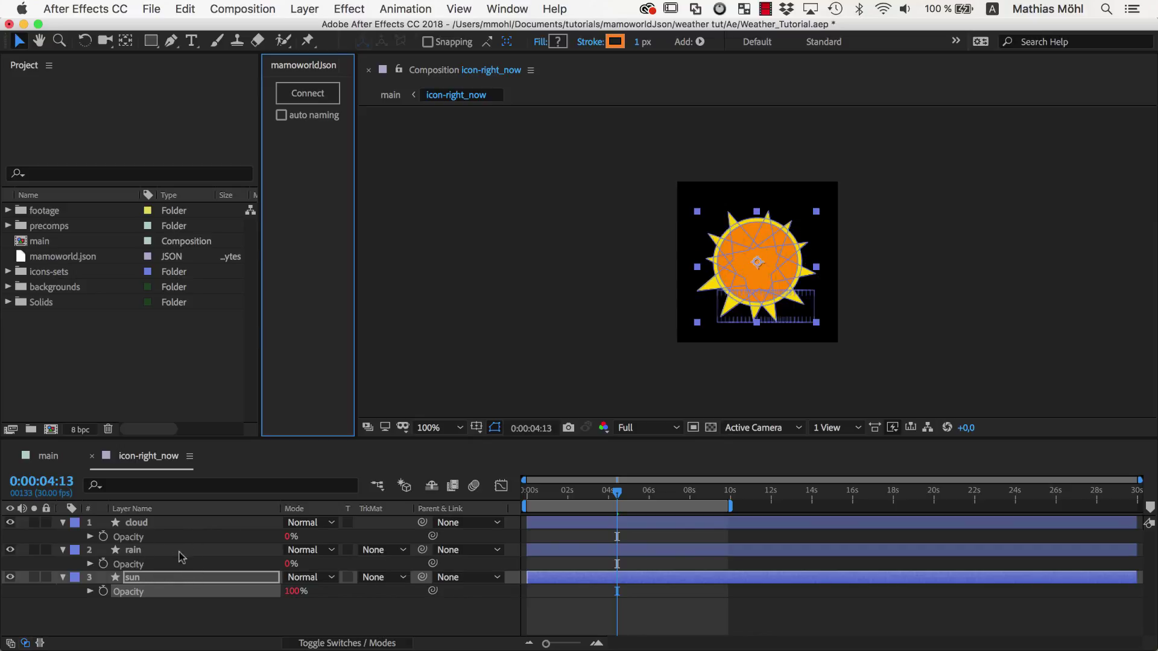
key(super+Tab)
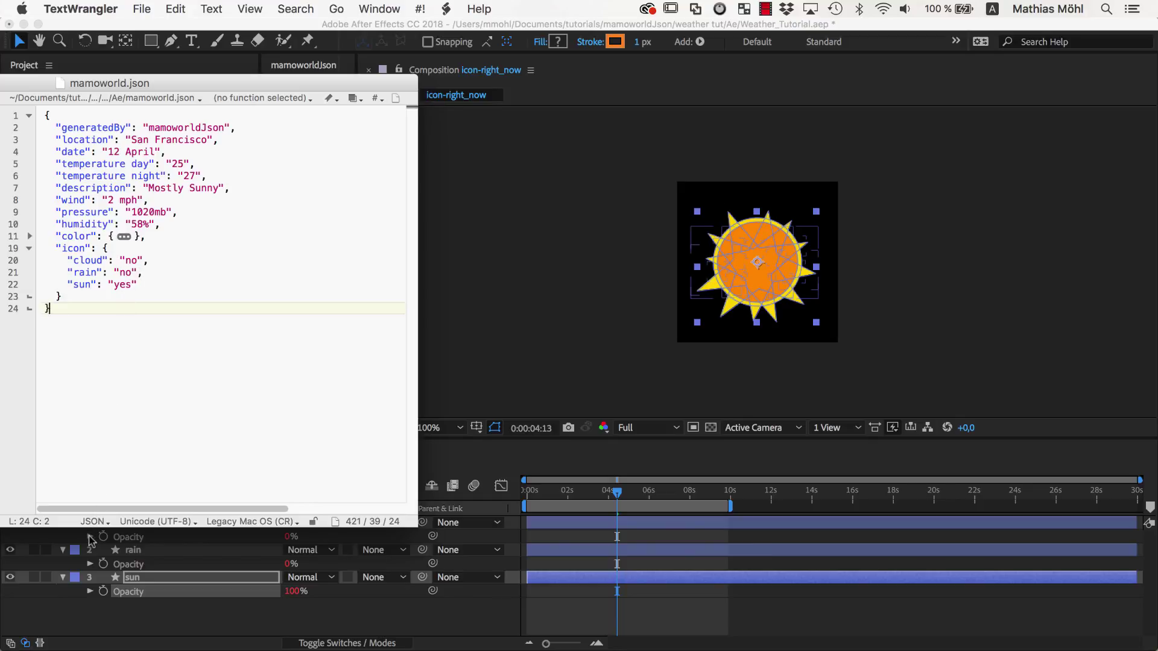
click(90, 541)
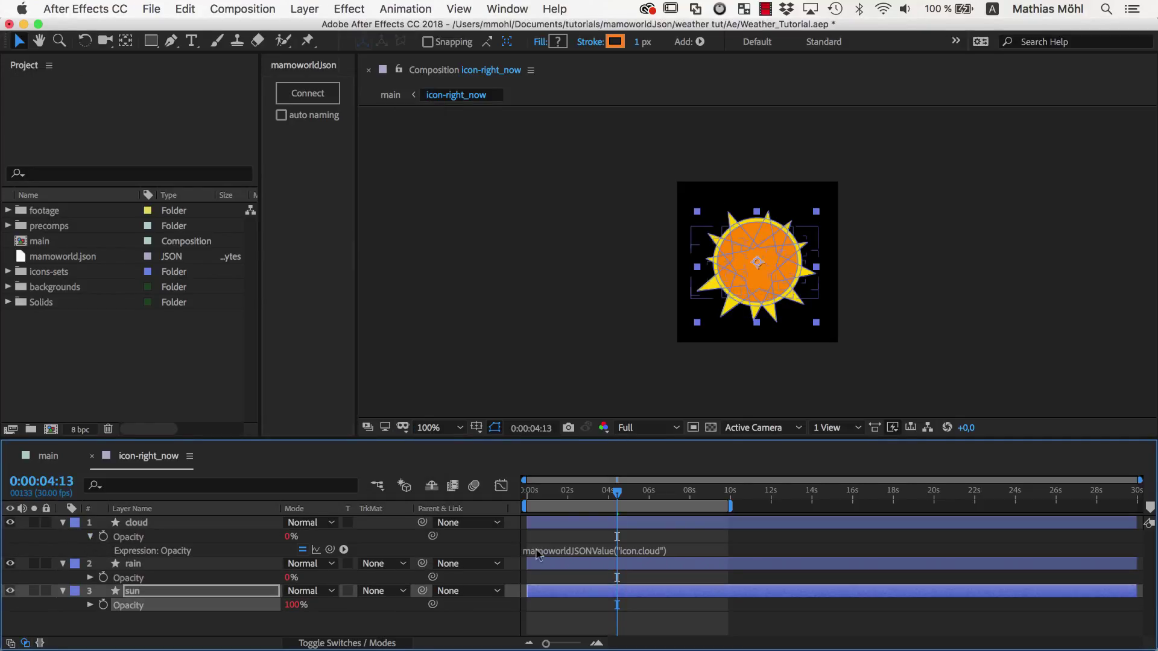
Expand the cloud Opacity's mamoworldJSONValue("icon.cloud") expression, then commit it.
click(564, 551)
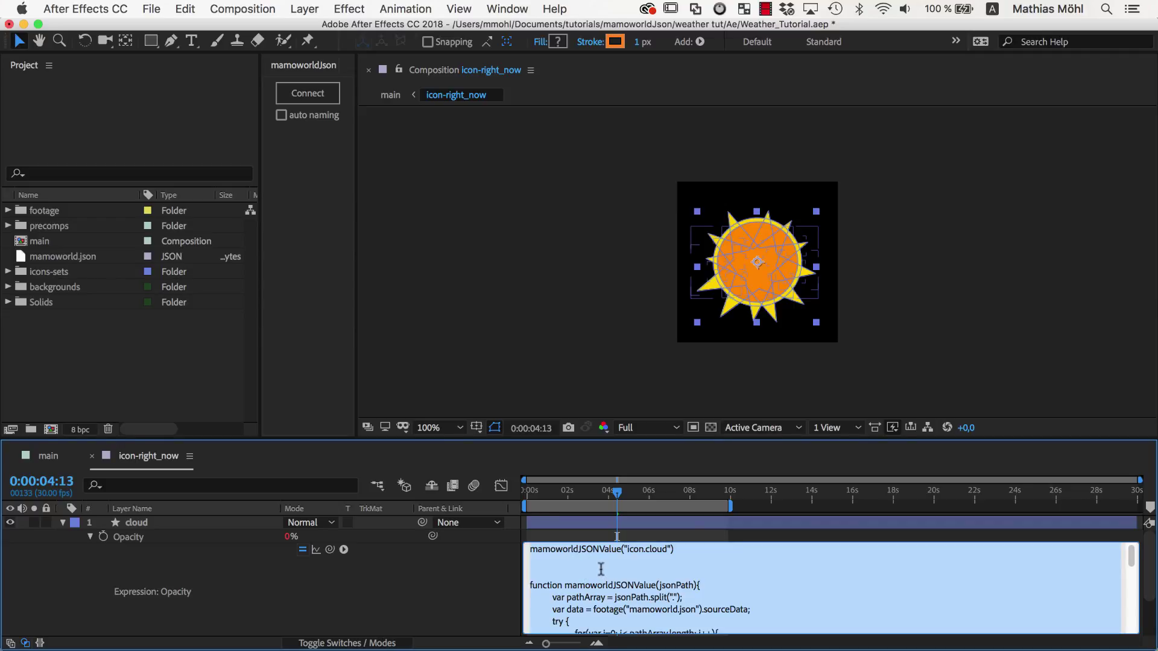
click(511, 577)
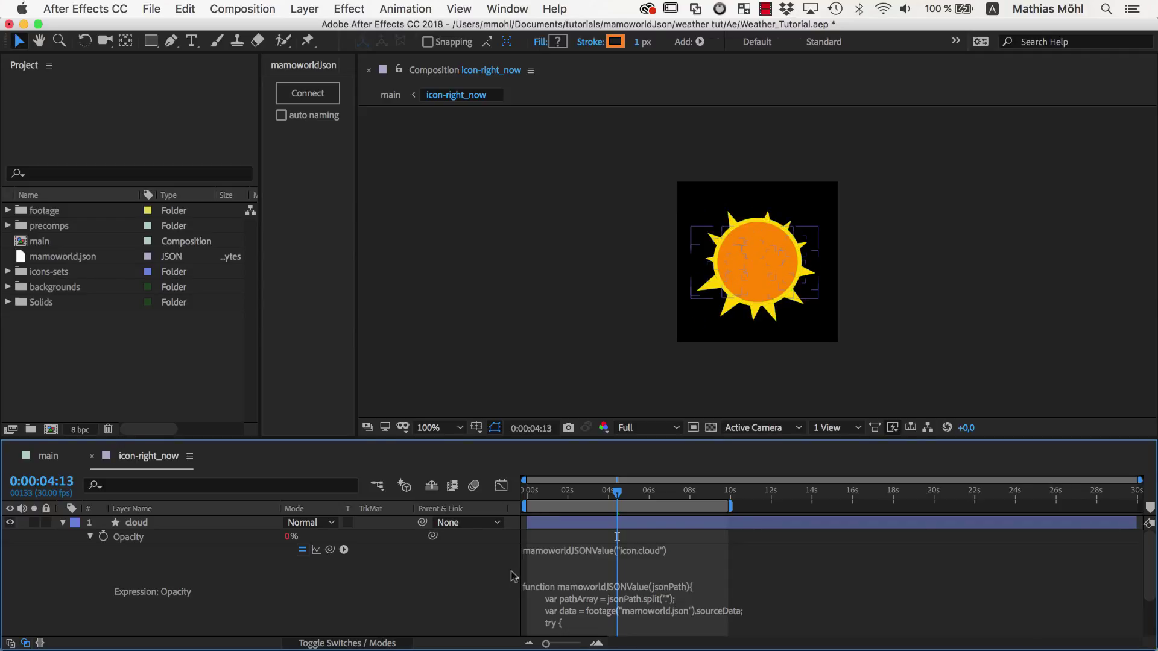